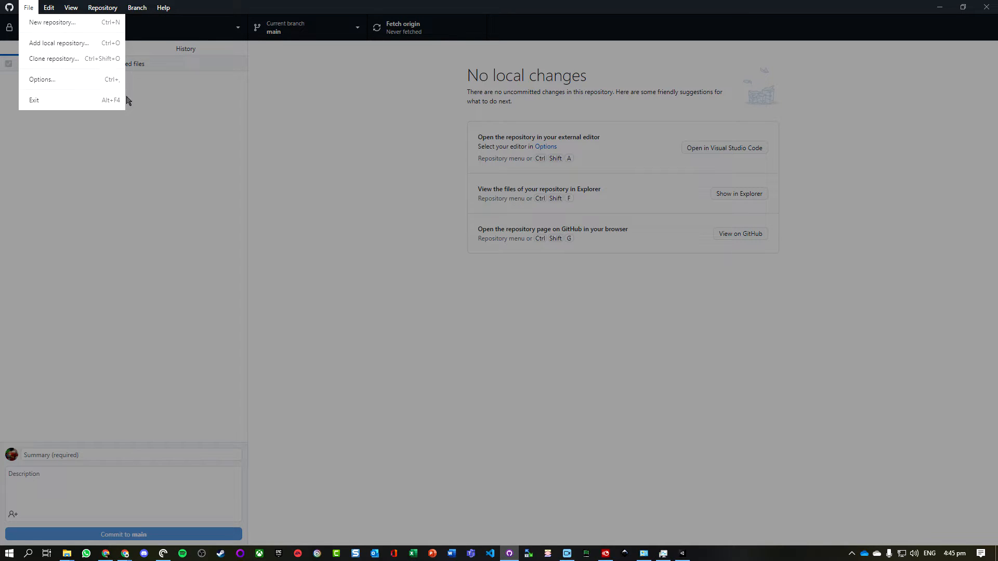
- Go to github.com in the web browser
left_click(174, 227)
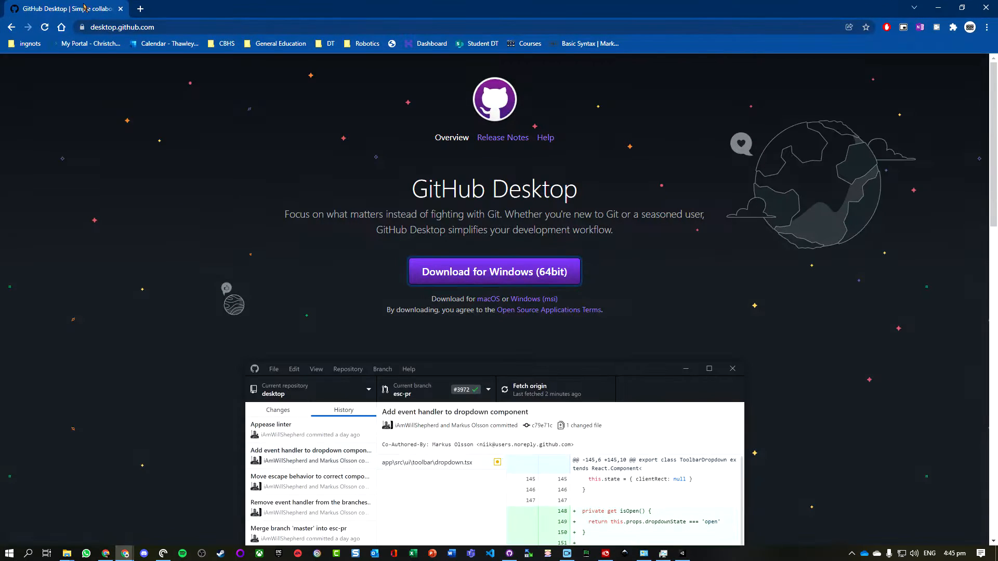
left_click(148, 26)
type("gothub")
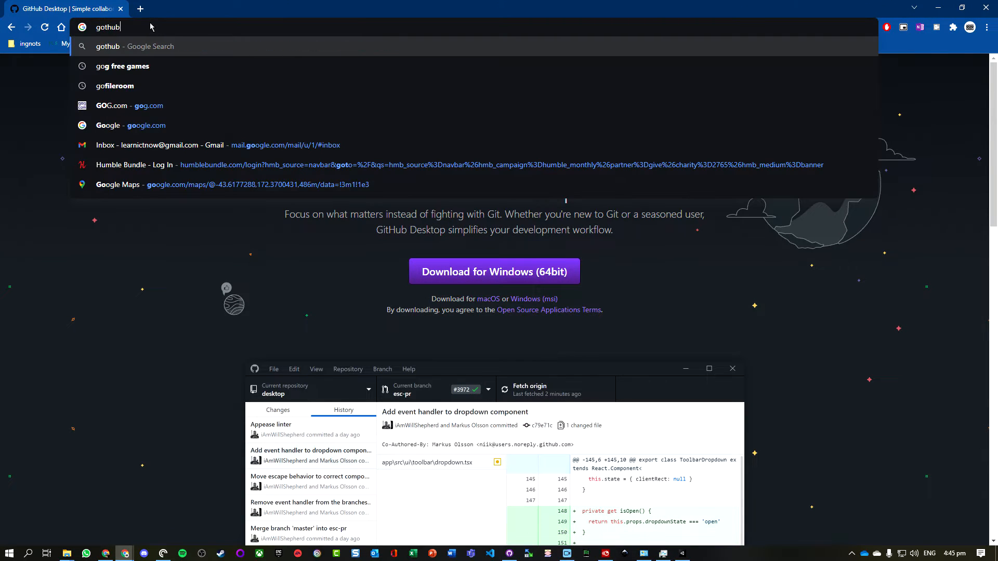
key("BackSpace")
key("ctrl+a")
type("github")
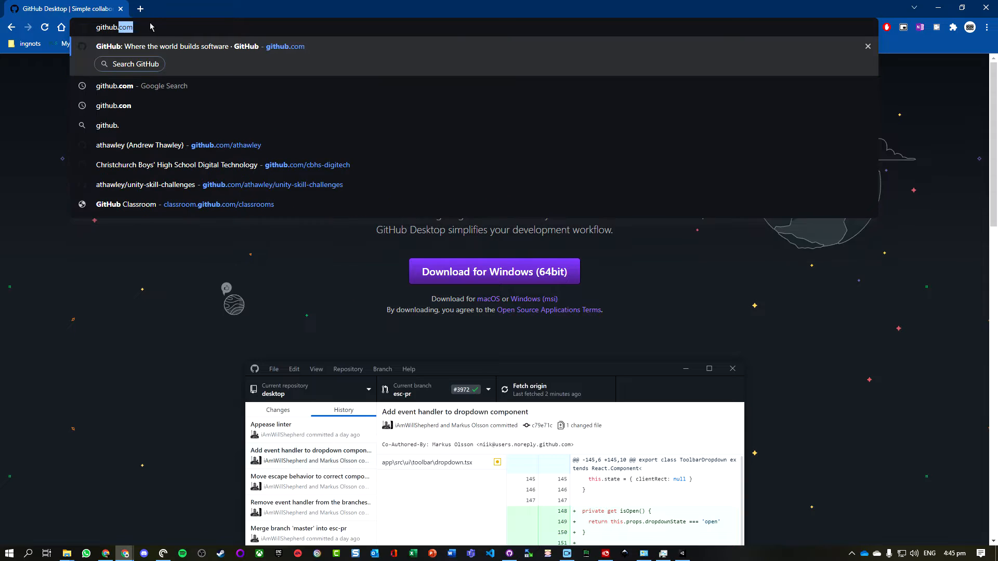
key("Return")
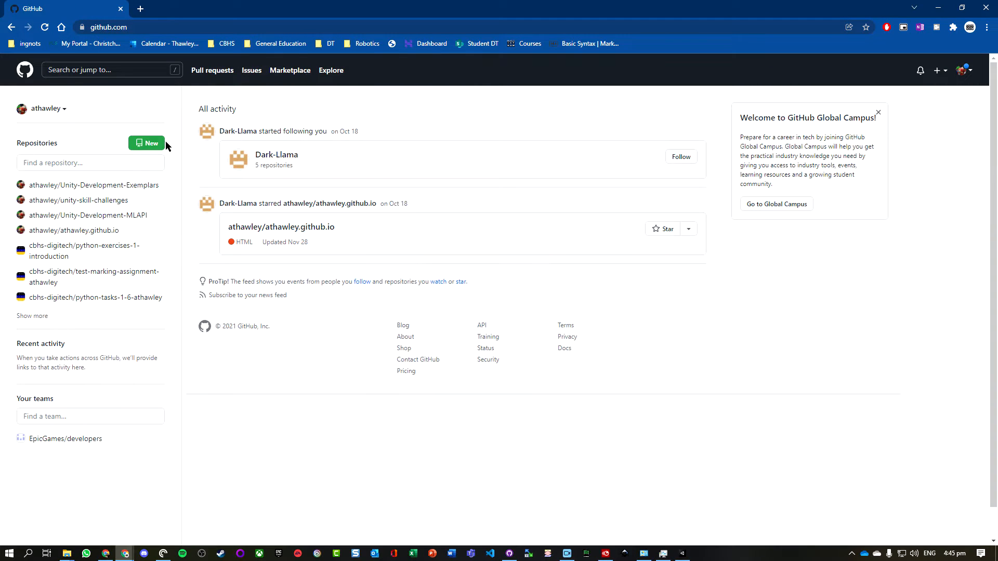
- Start a new repository and name it example_unity
left_click(139, 144)
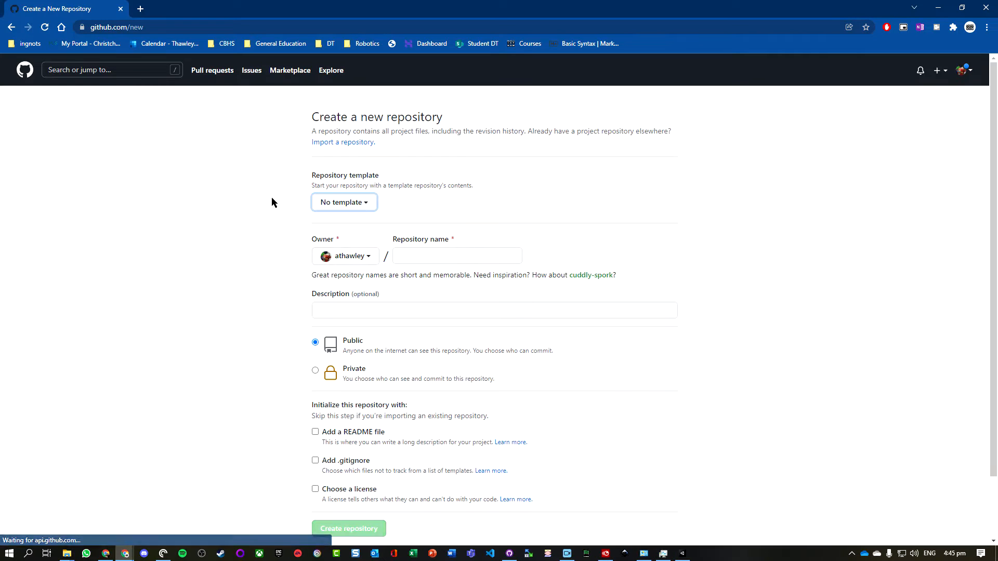
left_click(446, 253)
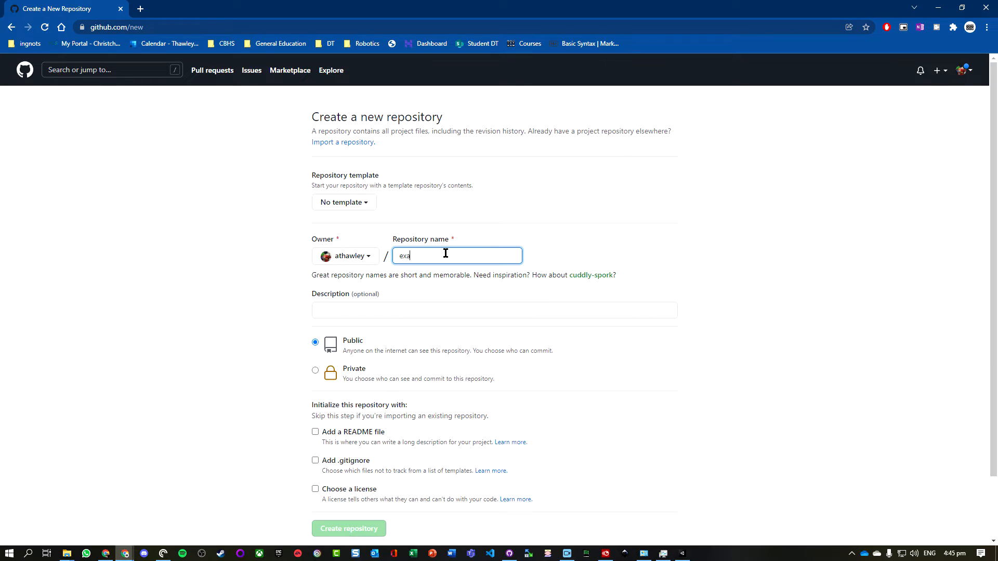
type("example_unity")
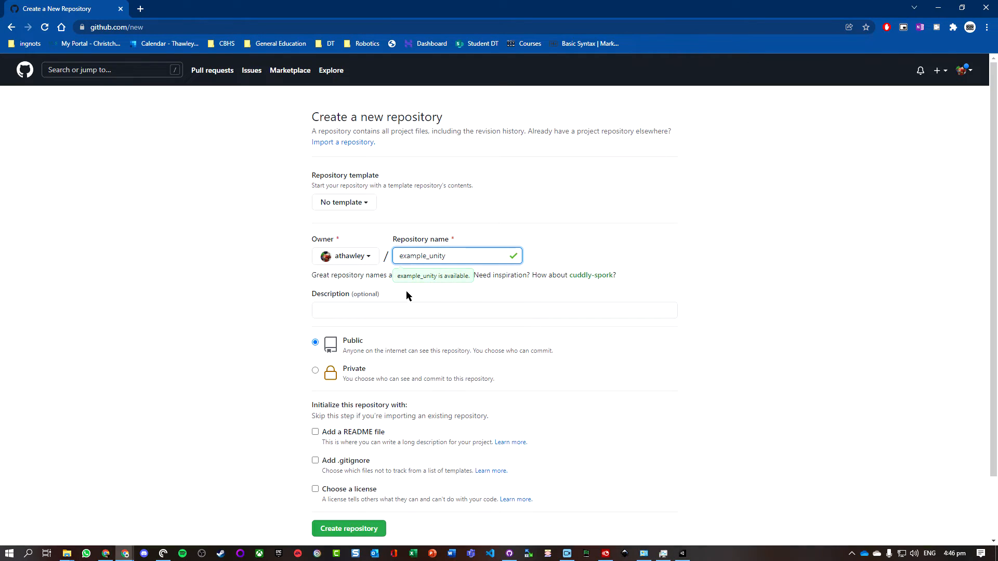
- Make the repository private and initialize it with a README file and a .gitignore
left_click(315, 343)
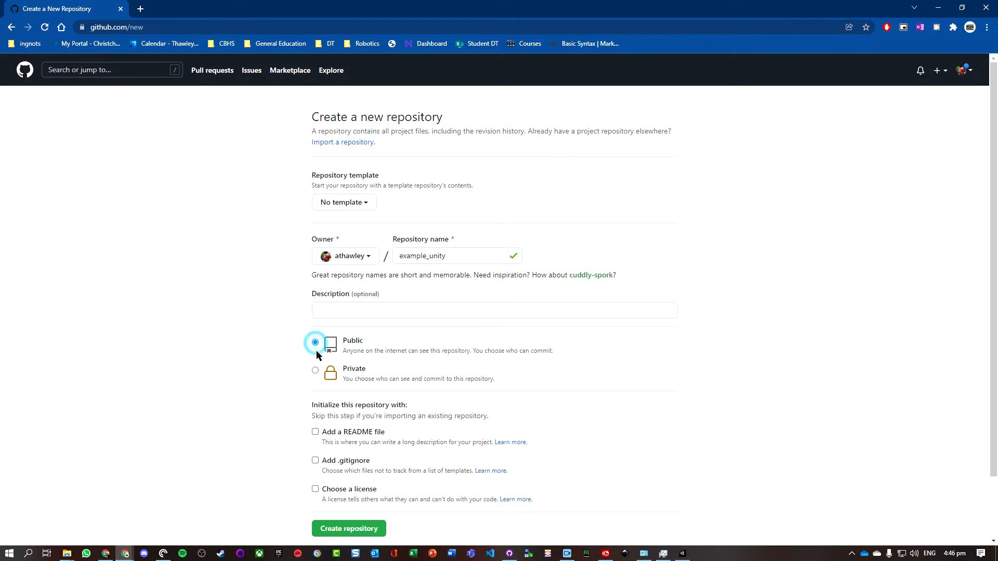
left_click(387, 346)
left_click(315, 371)
scroll(261, 398, "down", 2)
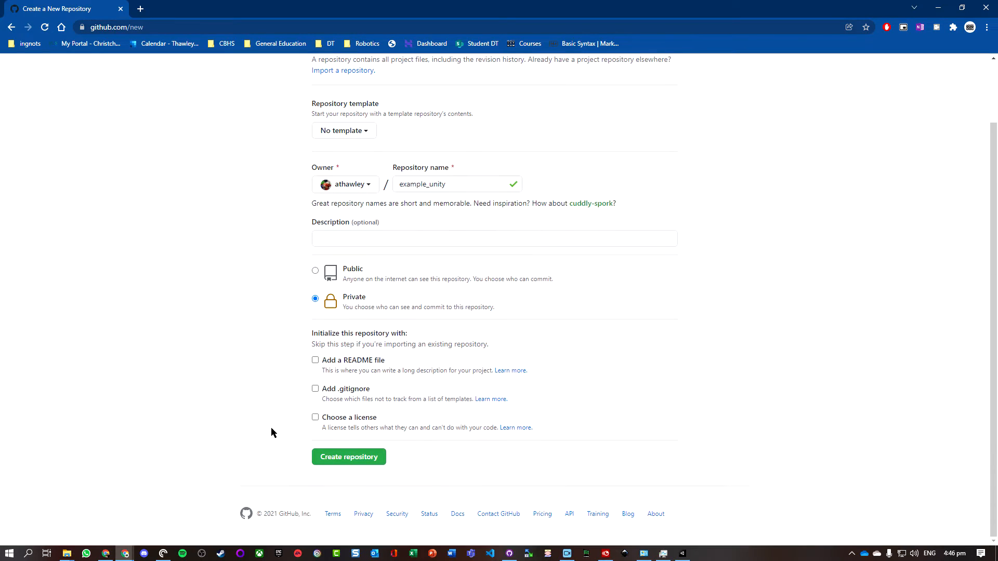
left_click(315, 390)
left_click(315, 360)
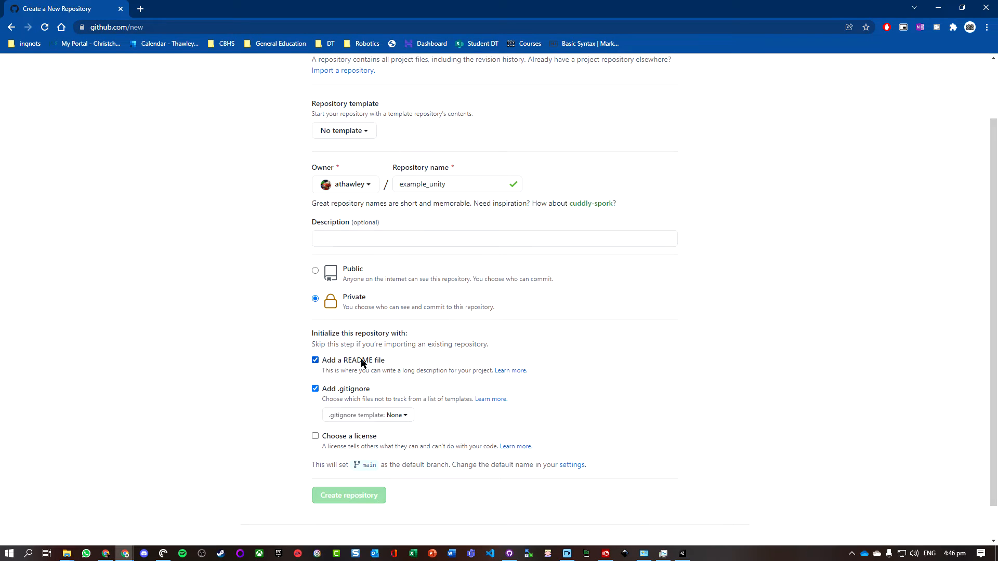
- Choose the Unity .gitignore template and create the repository
scroll(363, 362, "down", 1)
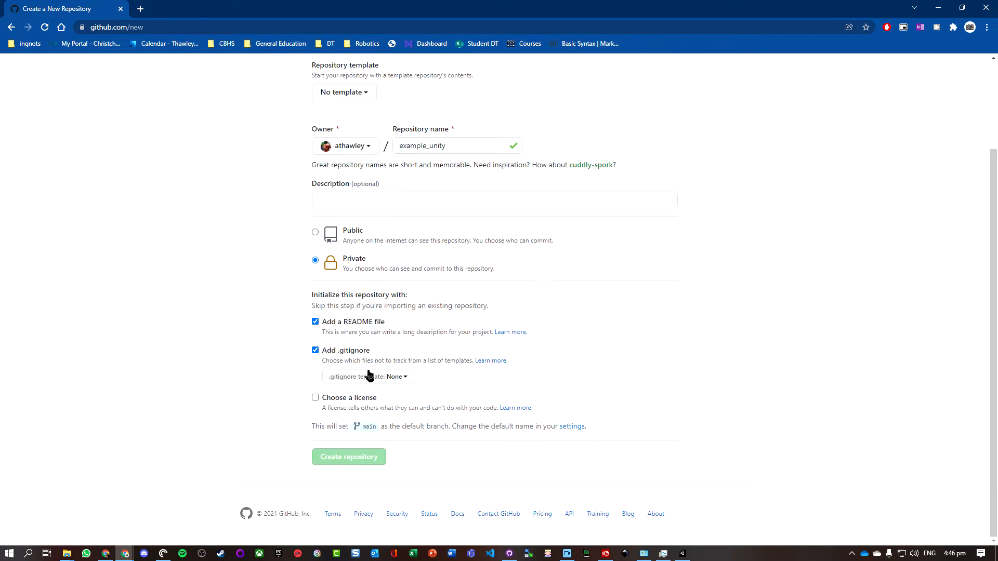
left_click(403, 378)
scroll(608, 361, "down", 2)
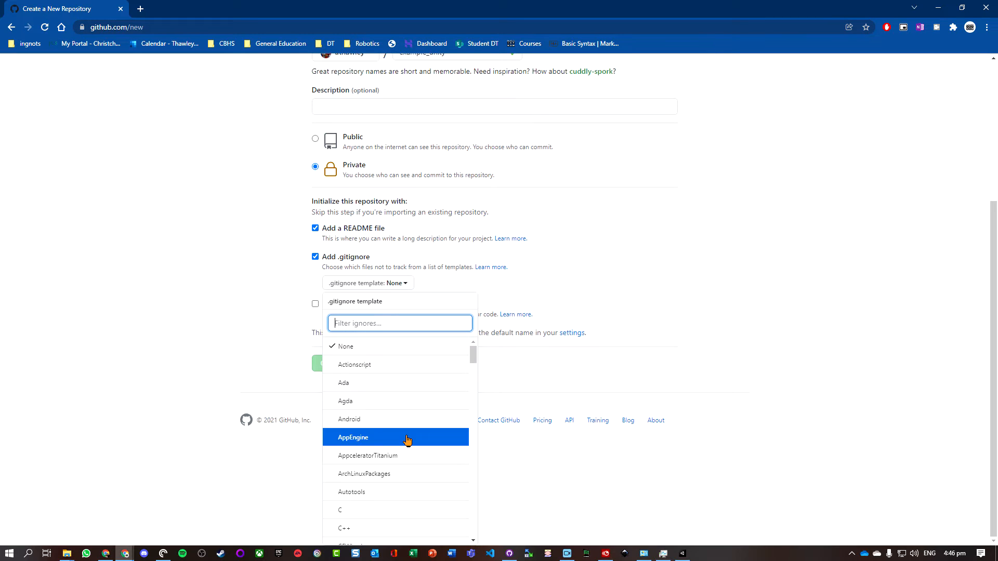
scroll(407, 440, "down", 9)
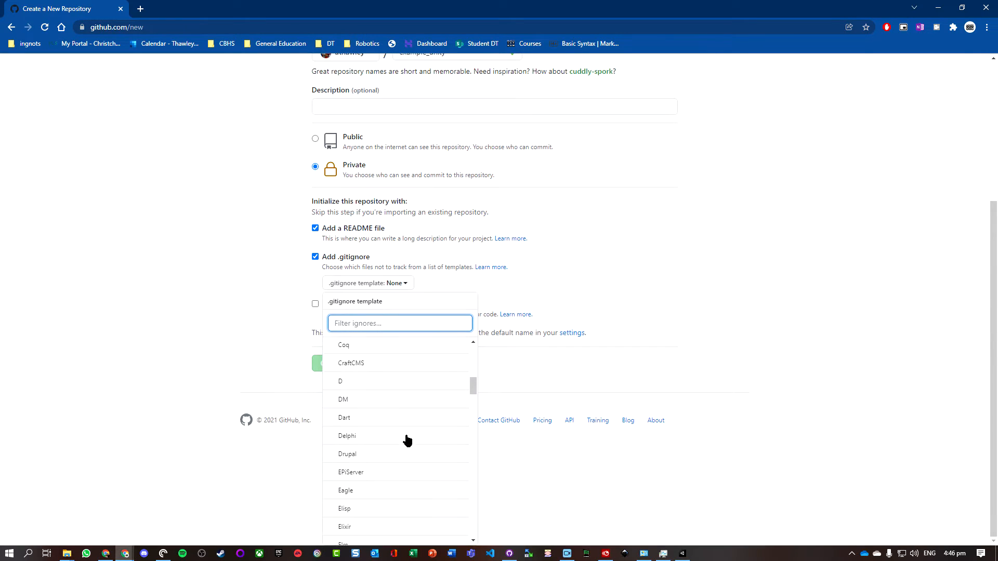
scroll(407, 440, "down", 14)
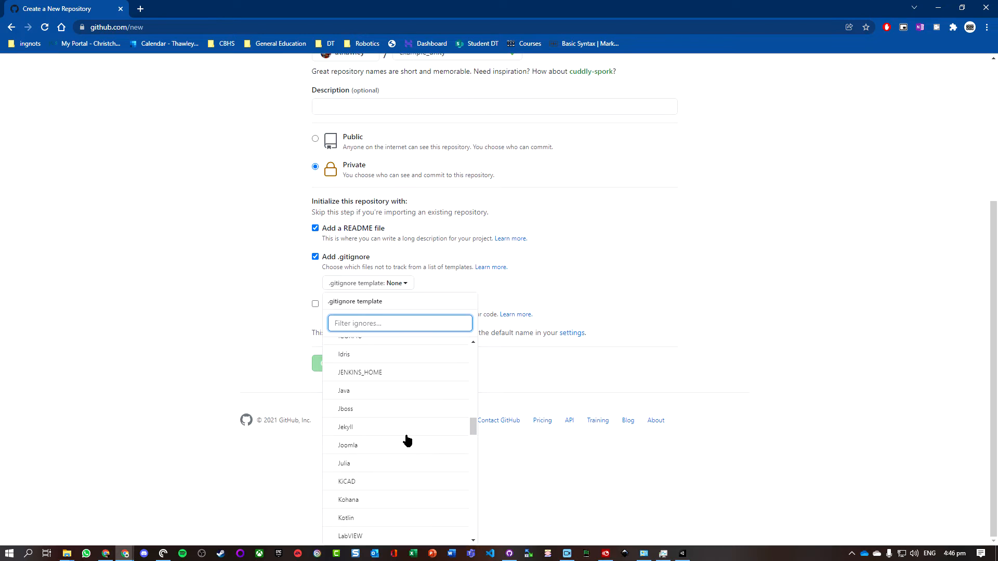
scroll(407, 440, "down", 14)
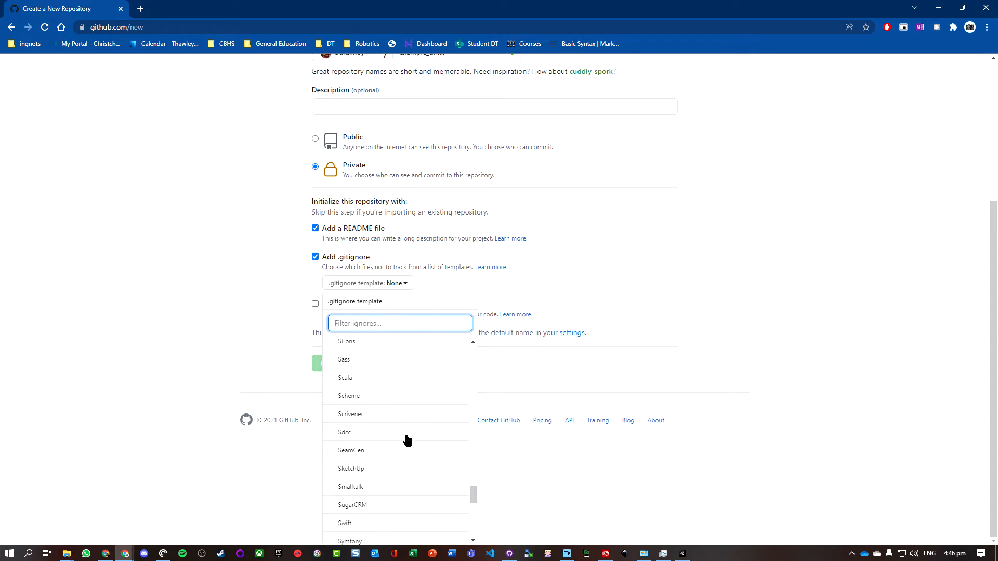
scroll(406, 439, "down", 3)
left_click(373, 433)
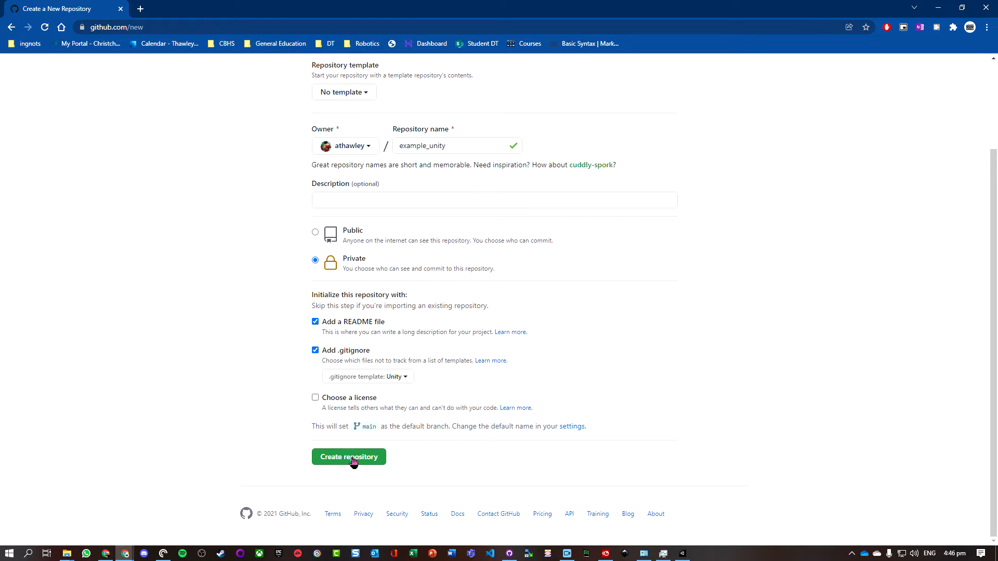
left_click(353, 459)
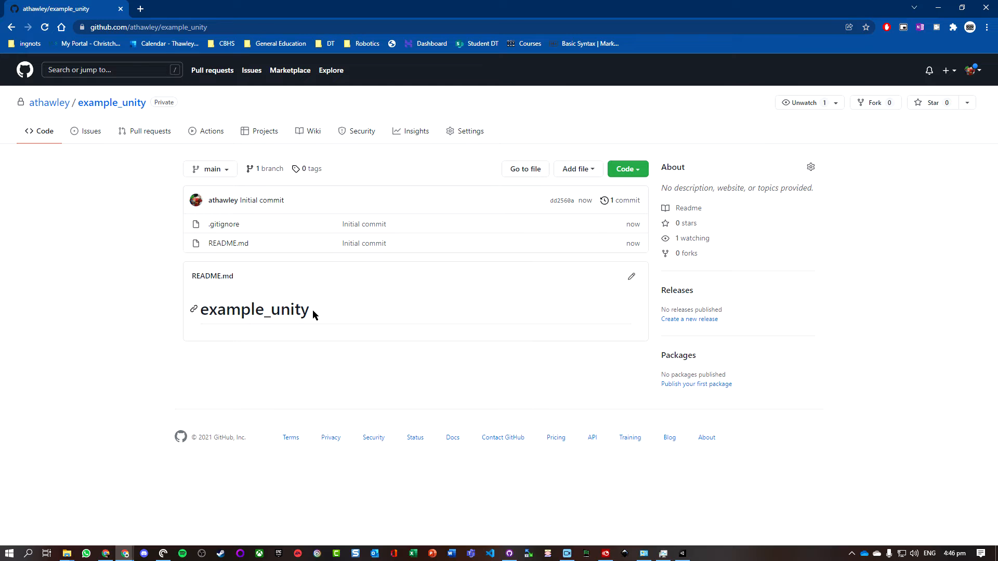
- Edit README.md to add the line "Here is some text" and commit the change directly to main
left_click(632, 278)
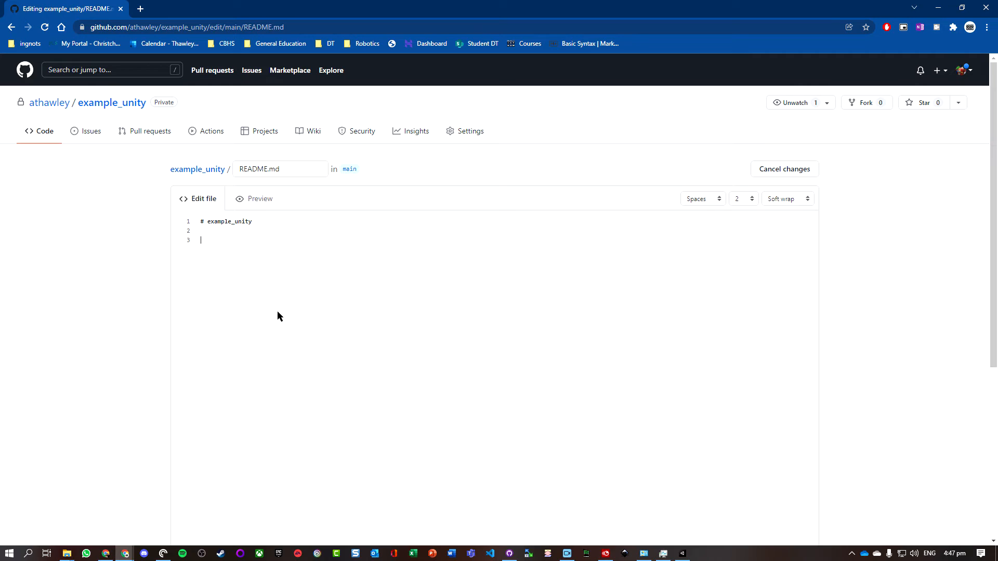
type("Here is some text")
scroll(676, 286, "down", 8)
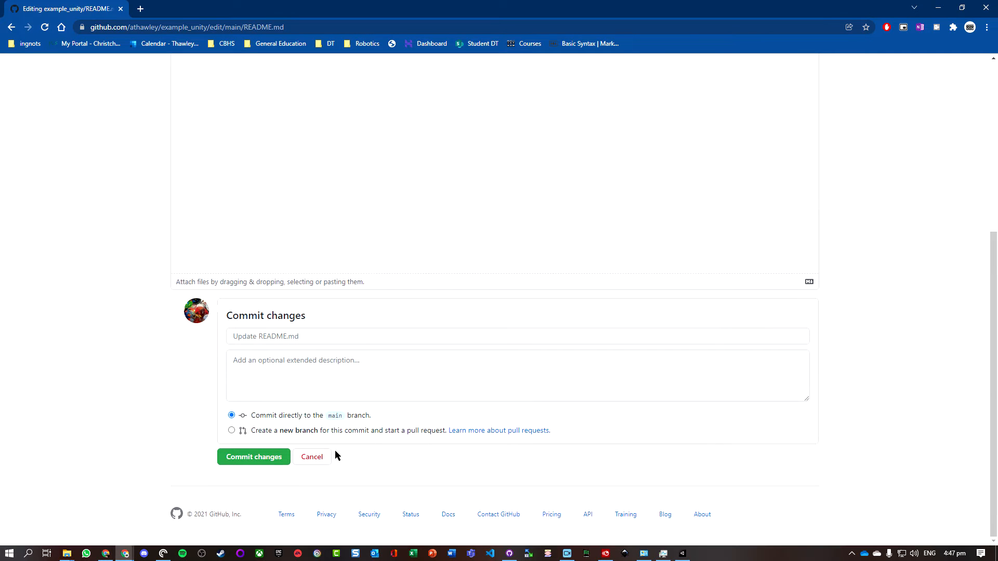
left_click(255, 458)
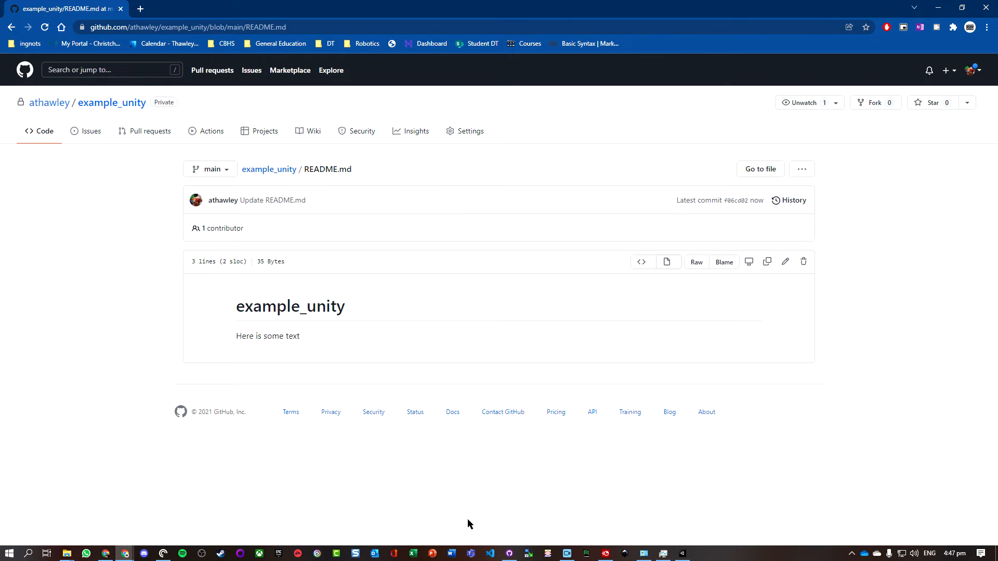
- Switch to GitHub Desktop and open the Clone a repository dialog
left_click(510, 553)
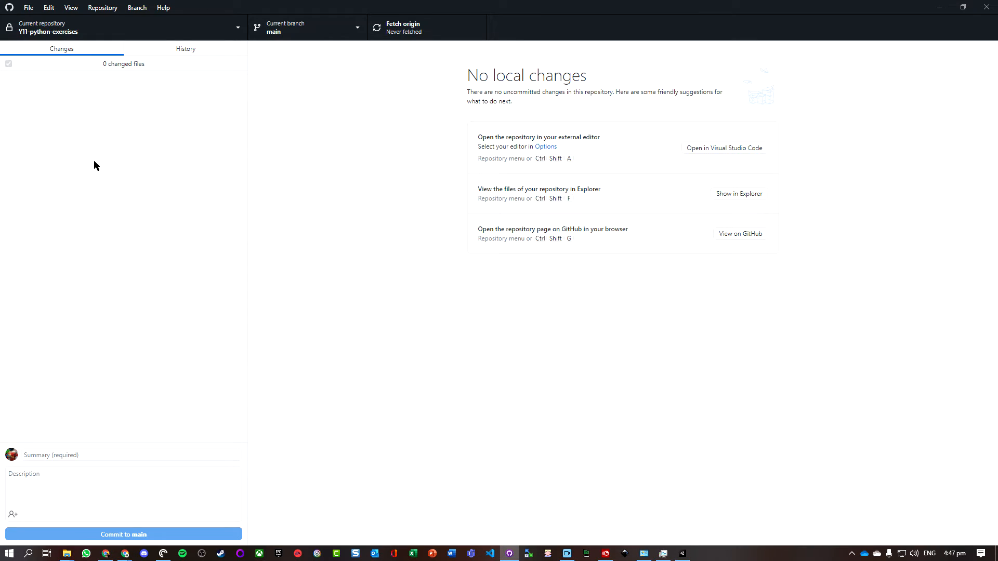
left_click(30, 9)
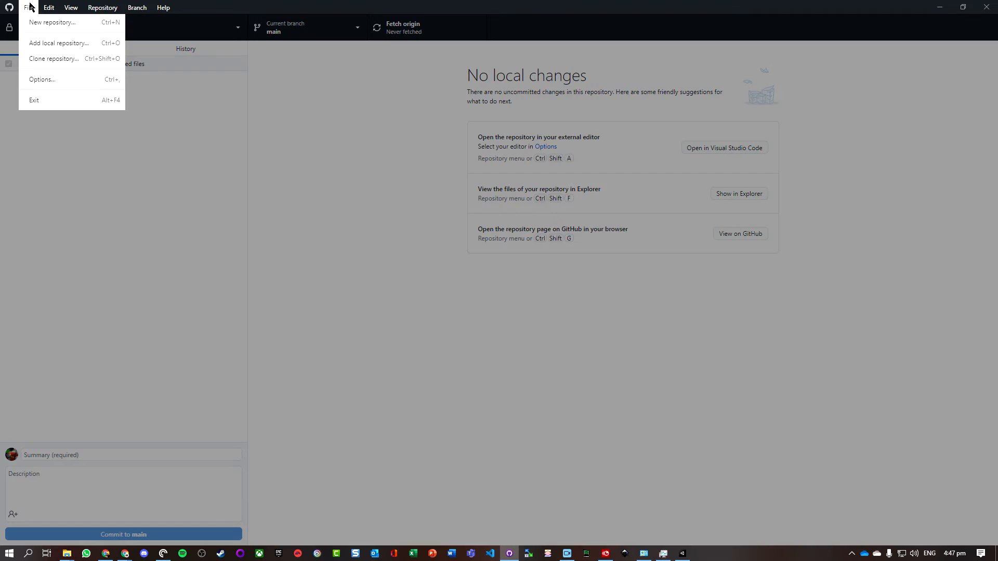
left_click(54, 59)
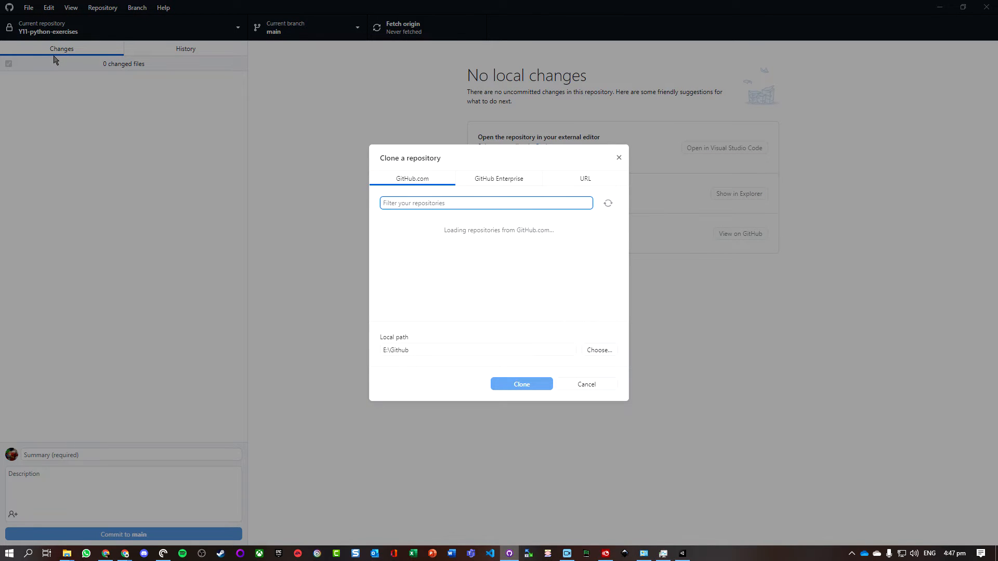
- Browse for a local clone path and navigate into the user's home folder under Local Disk (C:) > Users
left_click(605, 349)
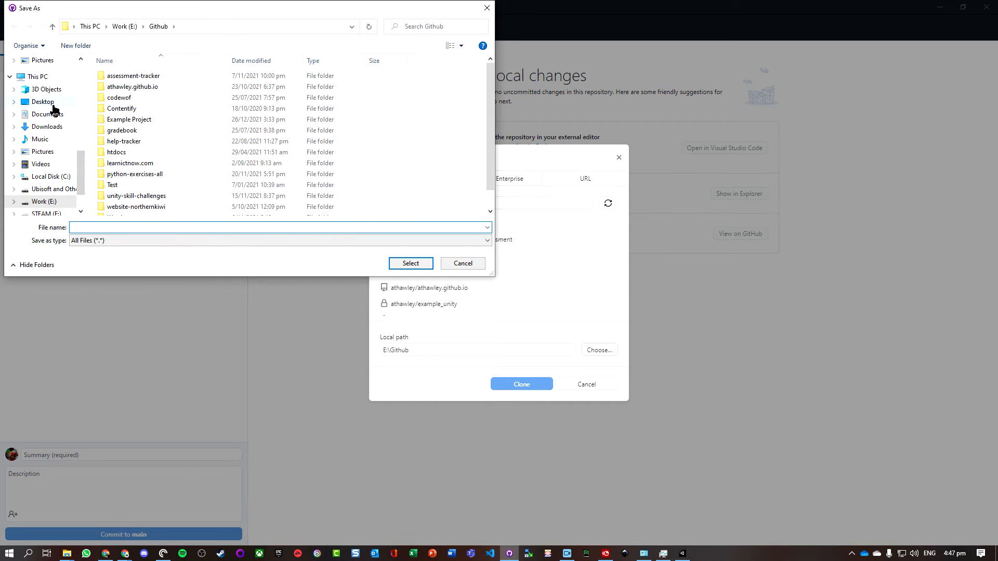
scroll(62, 182, "down", 2)
scroll(58, 172, "up", 2)
scroll(51, 130, "up", 1)
scroll(51, 114, "down", 1)
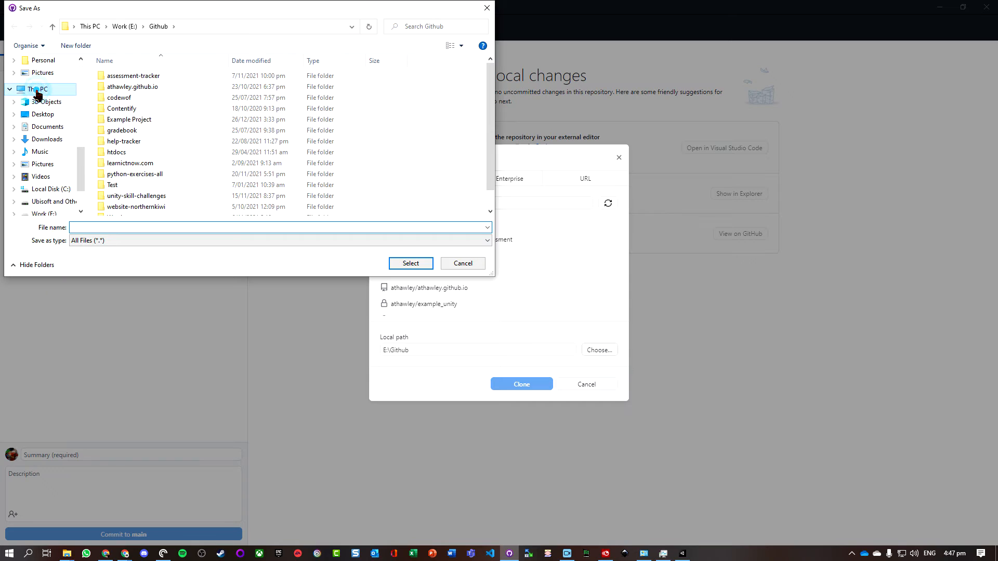
left_click(37, 92)
scroll(182, 177, "down", 2)
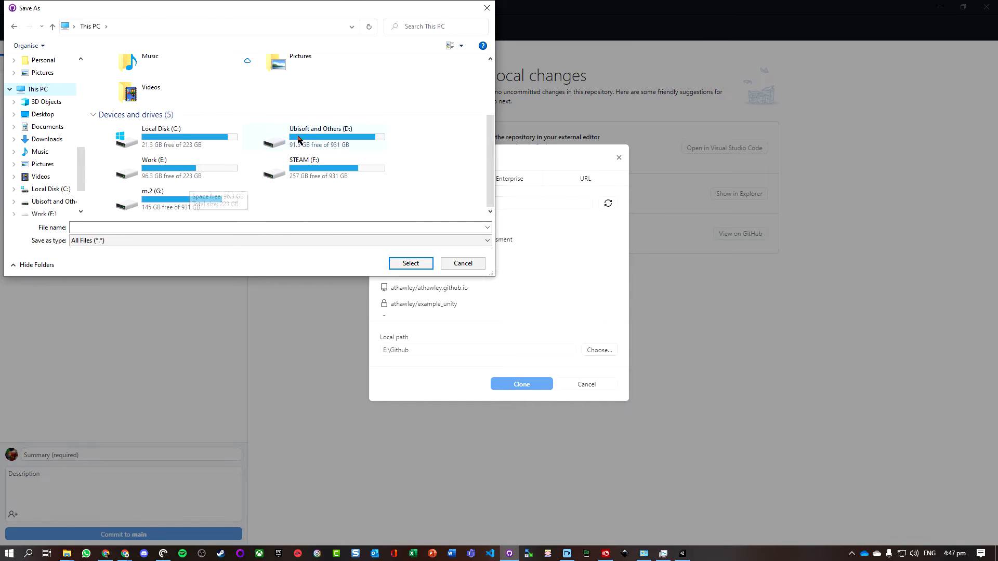
double_click(166, 138)
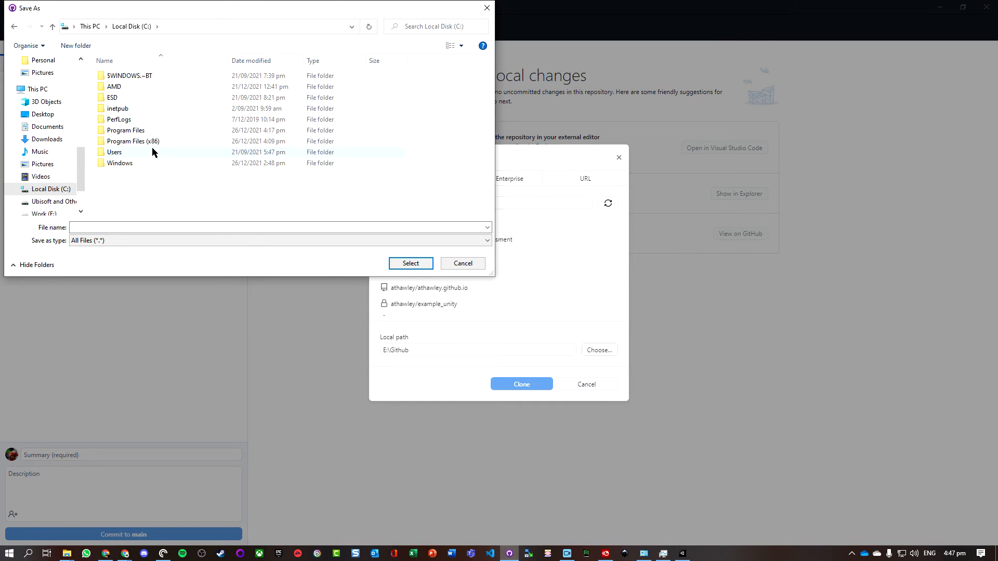
double_click(152, 152)
double_click(115, 76)
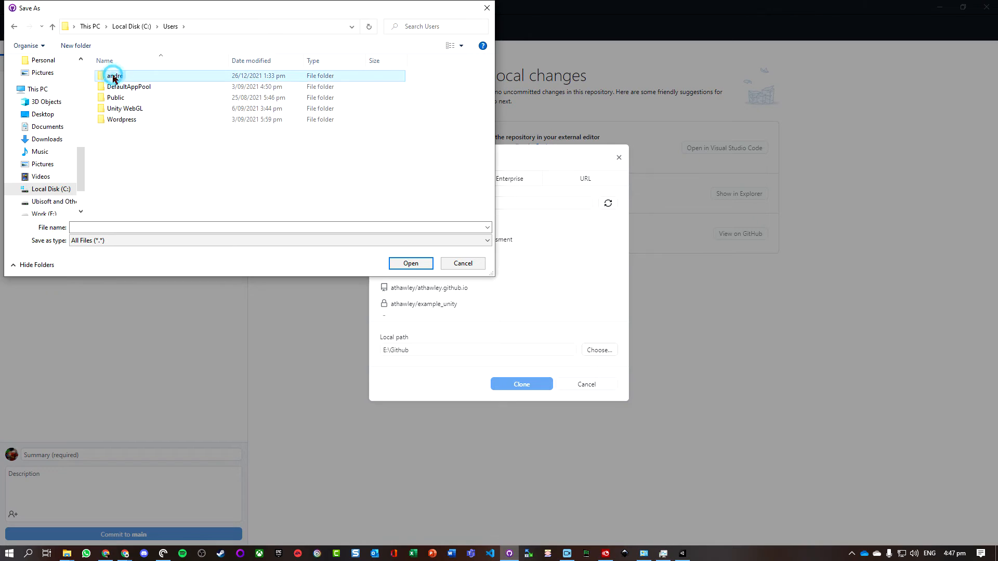
scroll(128, 172, "down", 3)
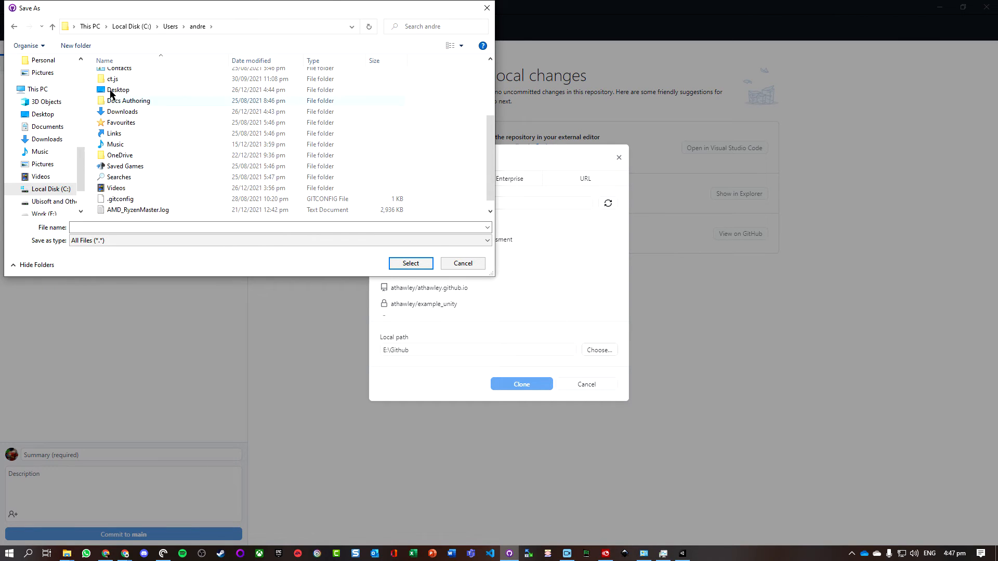
- Create a new folder named Github in the user's home folder
left_click(76, 46)
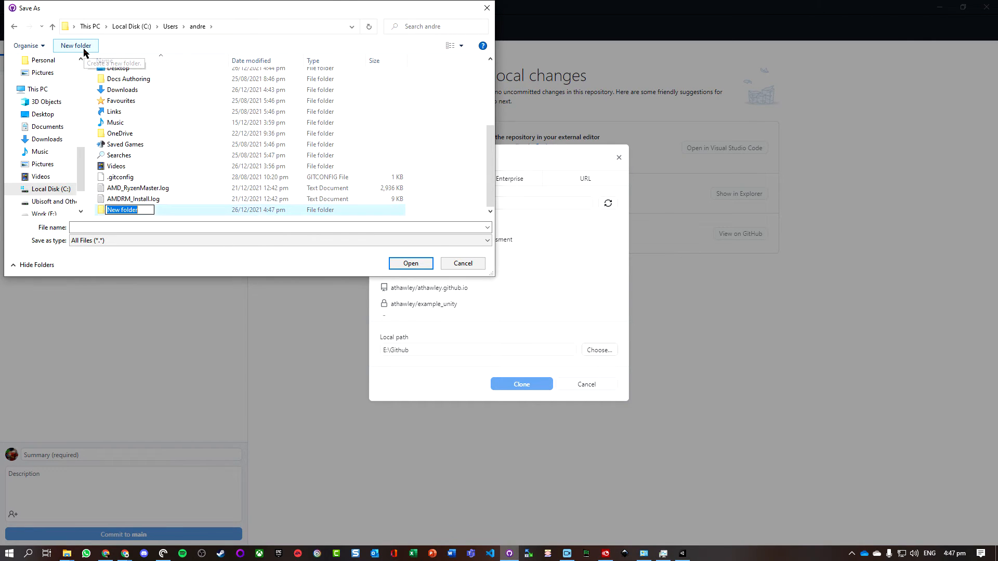
type("Gti")
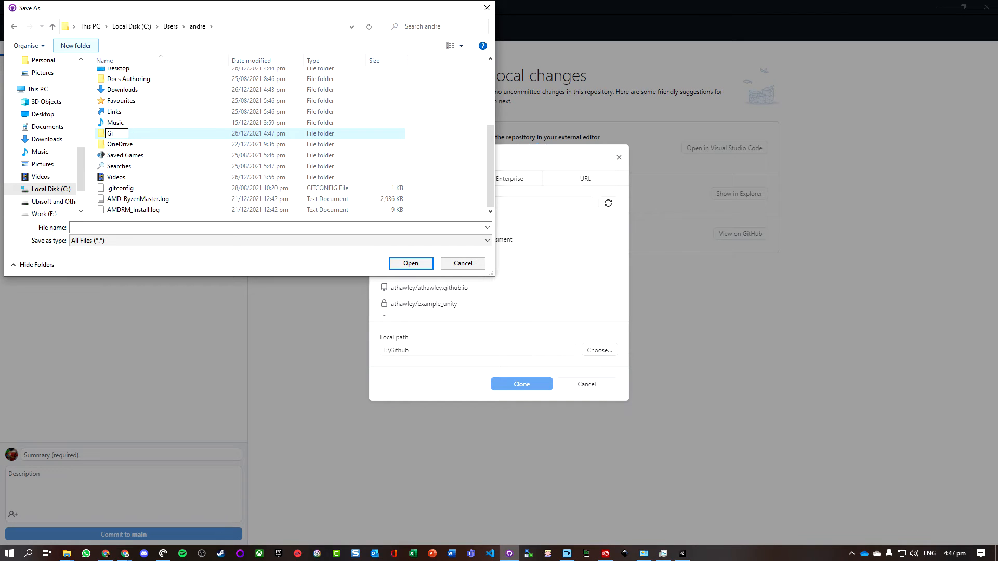
type("thub")
key("Return")
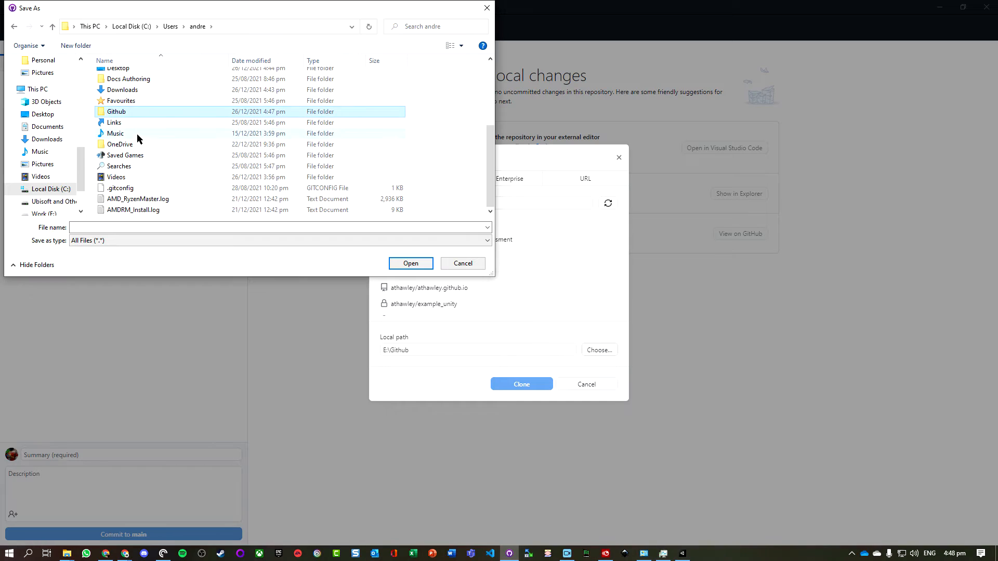
- Browse away from the new C: folder and pick the Github folder on Work (E:) as the local clone path
double_click(124, 112)
left_click(198, 26)
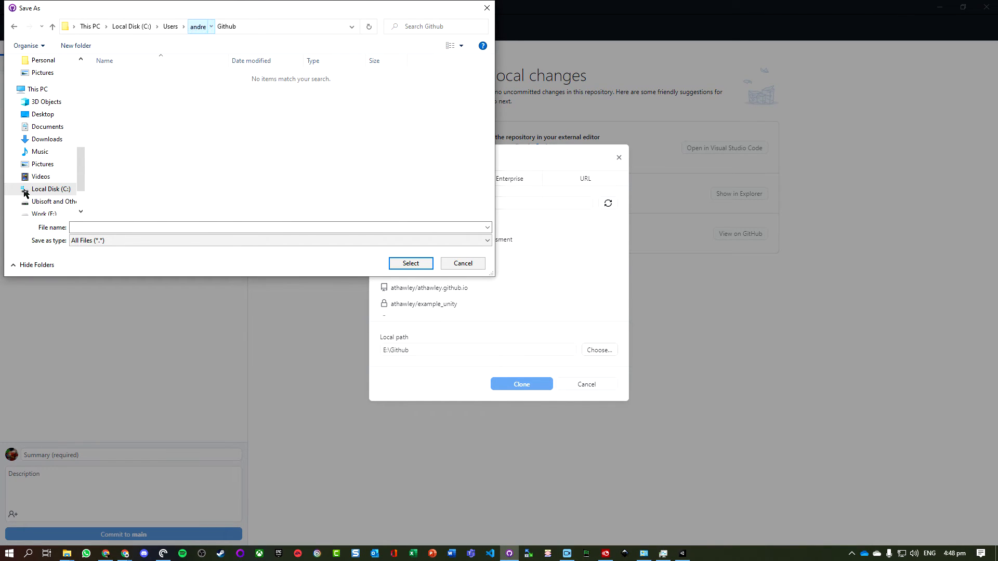
left_click(37, 89)
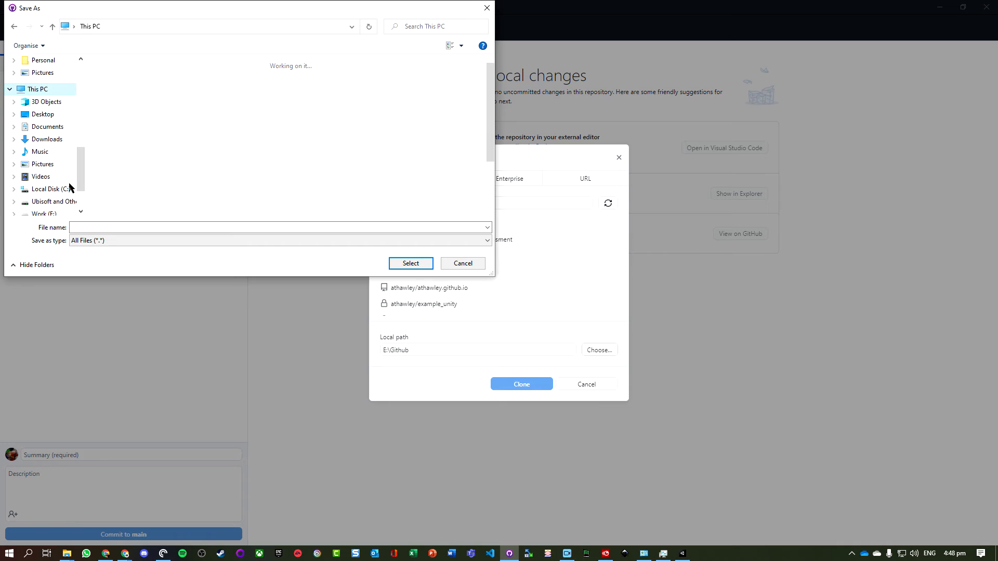
scroll(296, 138, "down", 2)
double_click(151, 170)
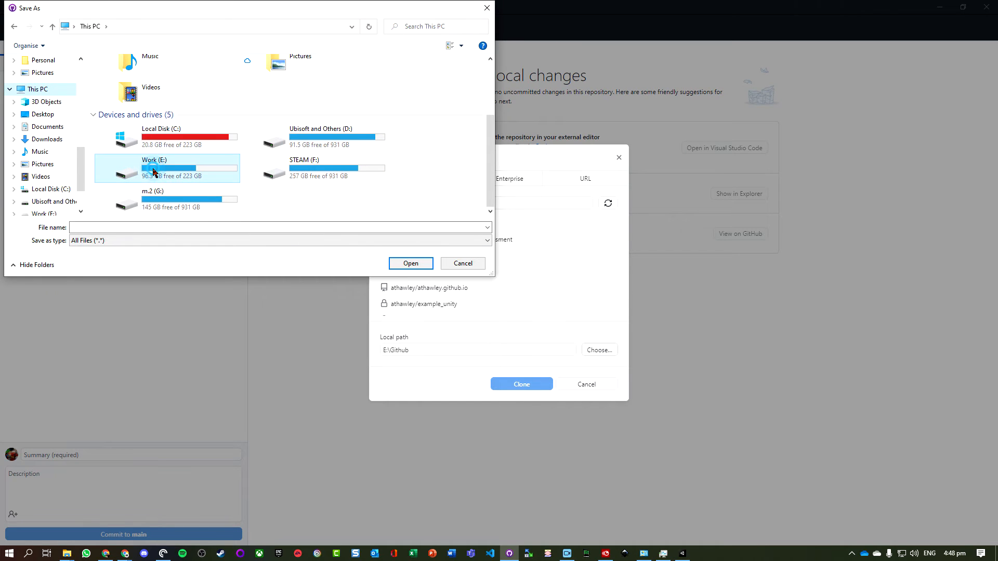
double_click(116, 98)
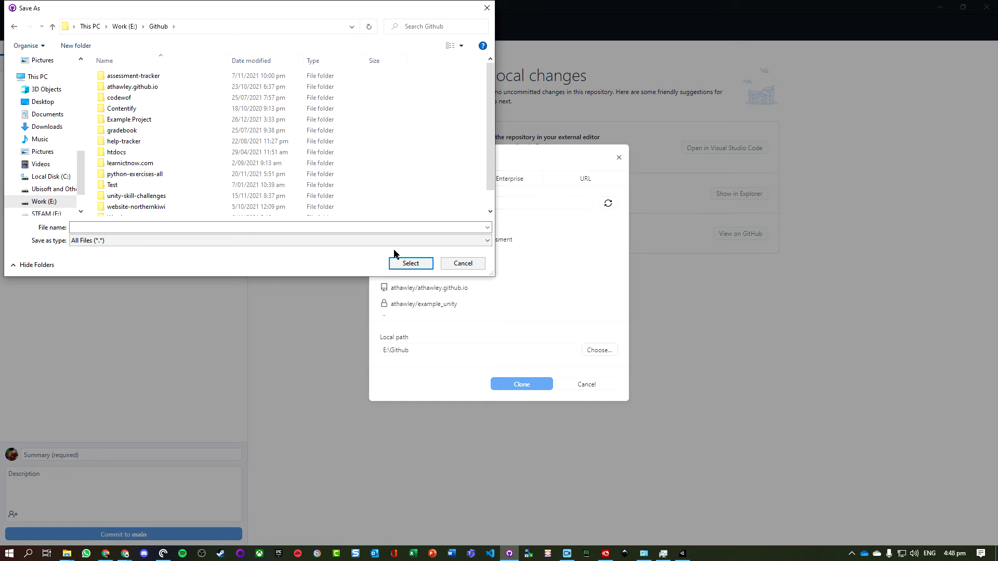
left_click(415, 264)
left_click(486, 8)
left_click(430, 346)
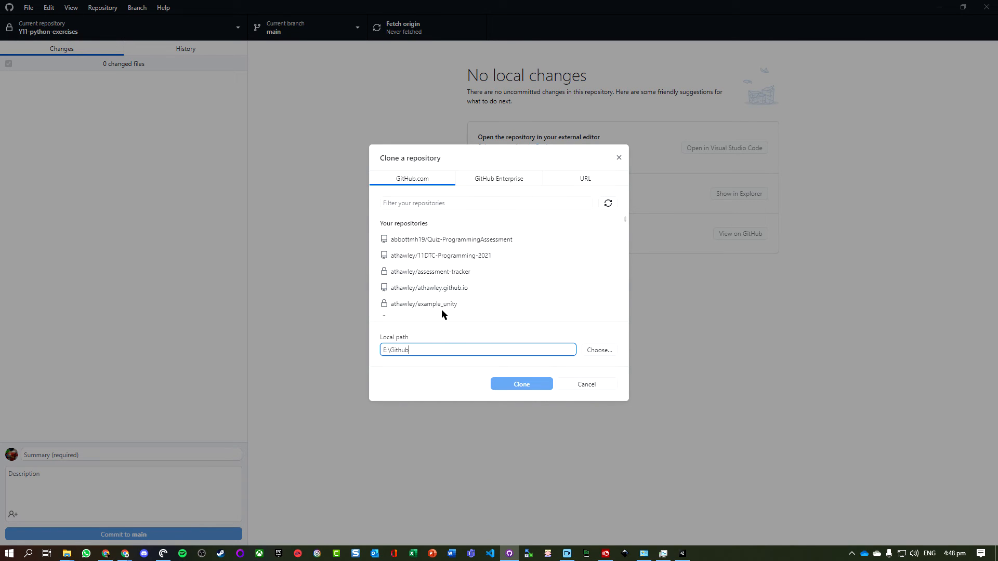
- Filter the repository list for "exampl", select example_unity and clone it into E:\Github\example_unity
left_click(431, 202)
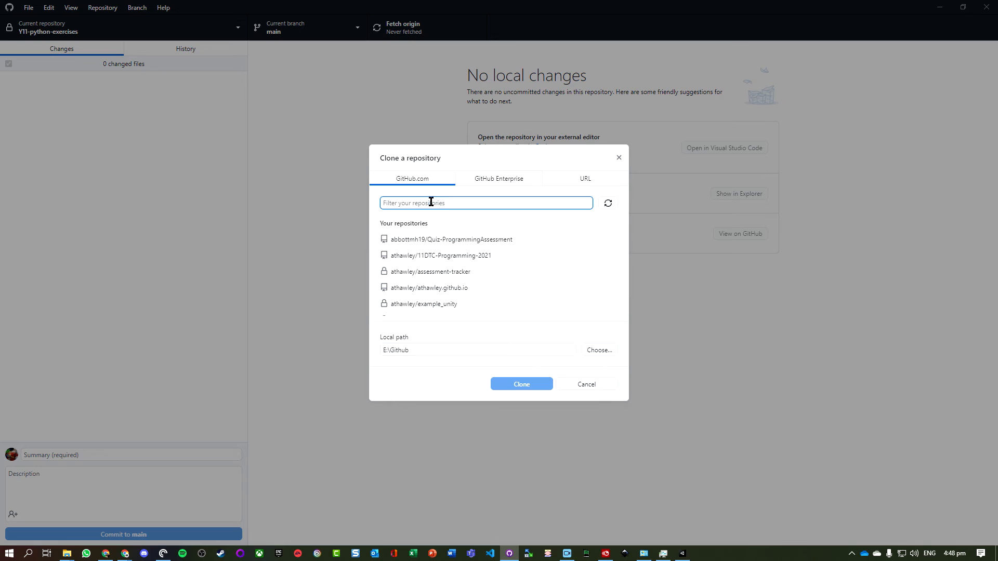
type("exampl")
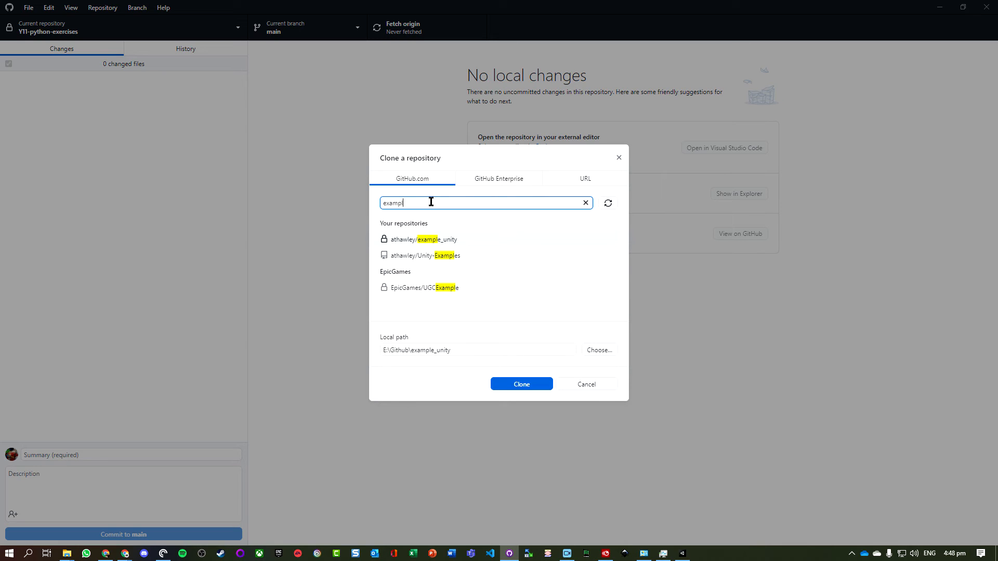
left_click(447, 239)
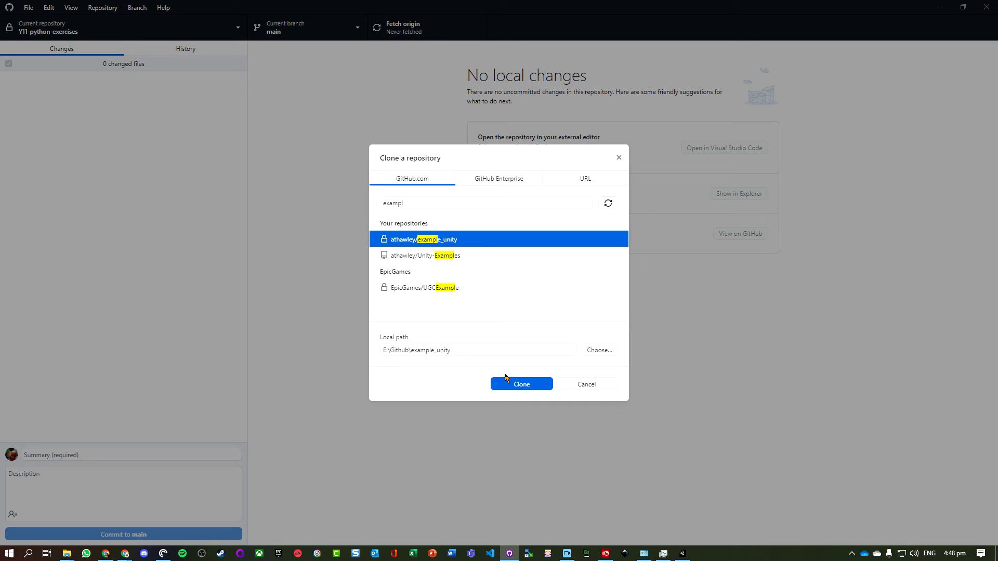
left_click(514, 385)
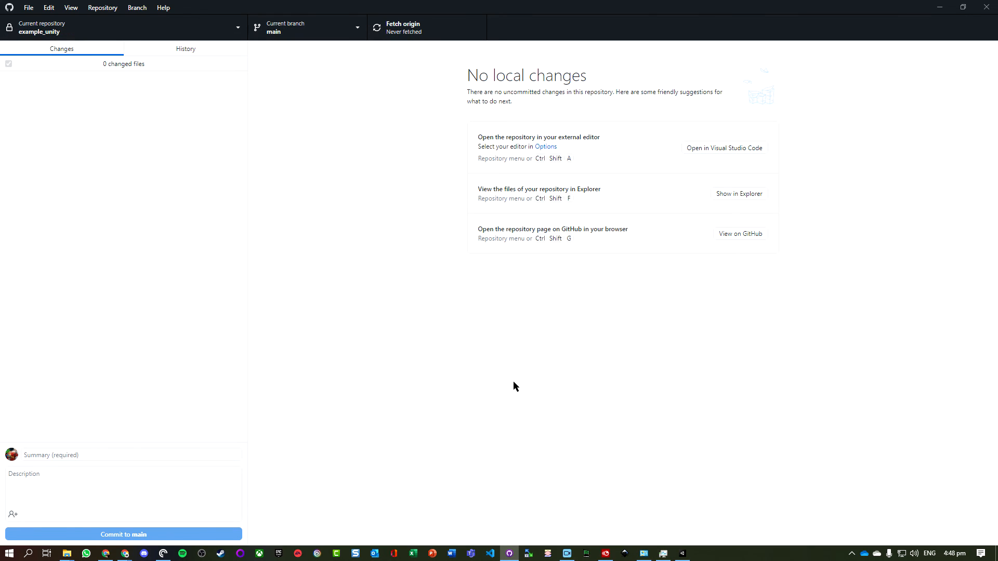
- Review the cloned repository's history, inspecting the Update README.md and Initial commit changes
left_click(178, 54)
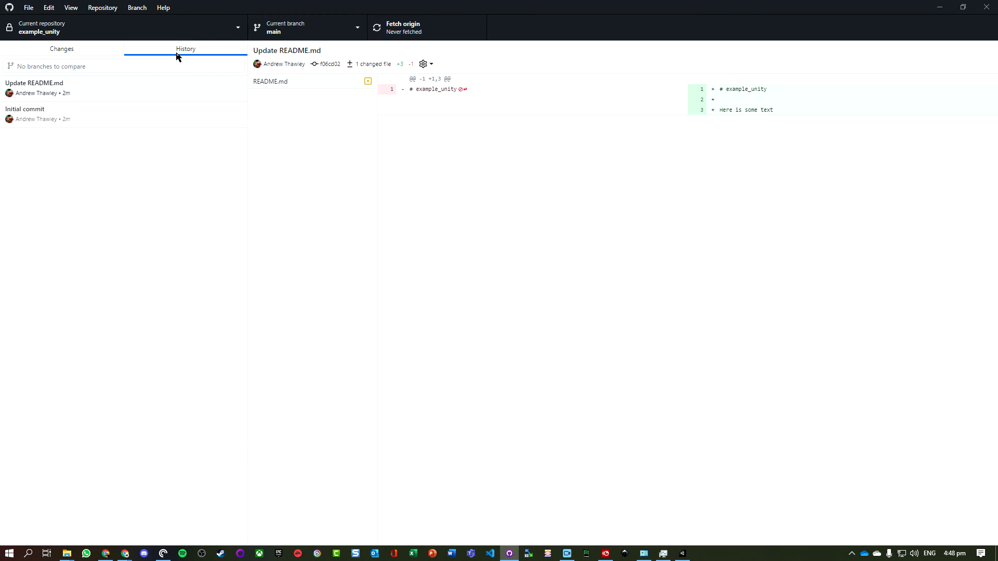
left_click(78, 119)
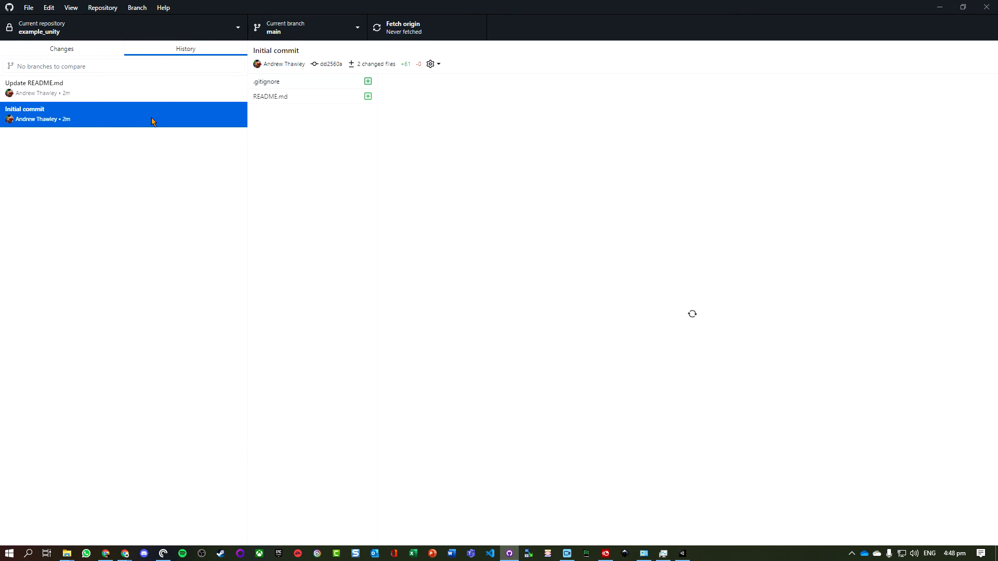
left_click(268, 98)
left_click(237, 94)
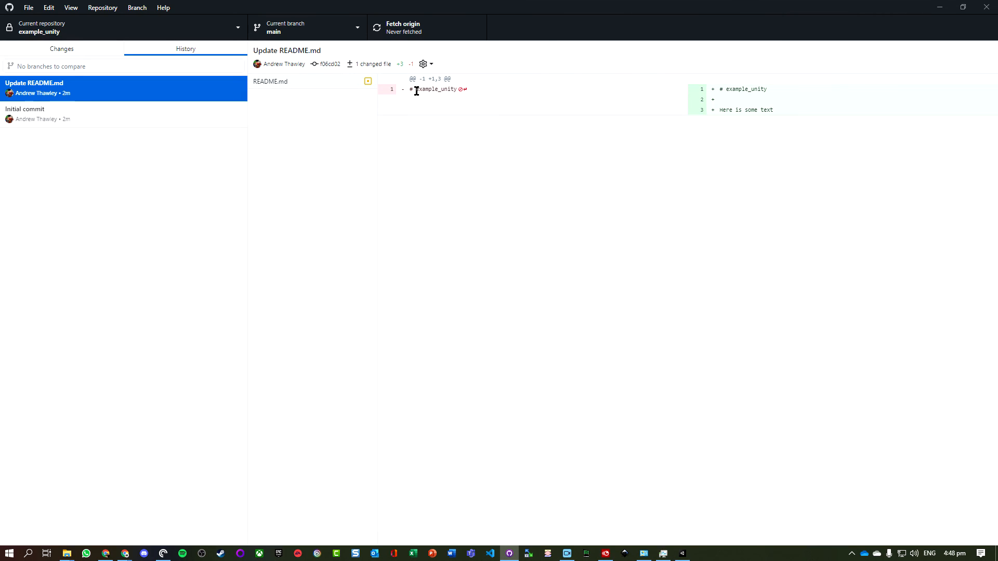
double_click(417, 90)
left_click(24, 110)
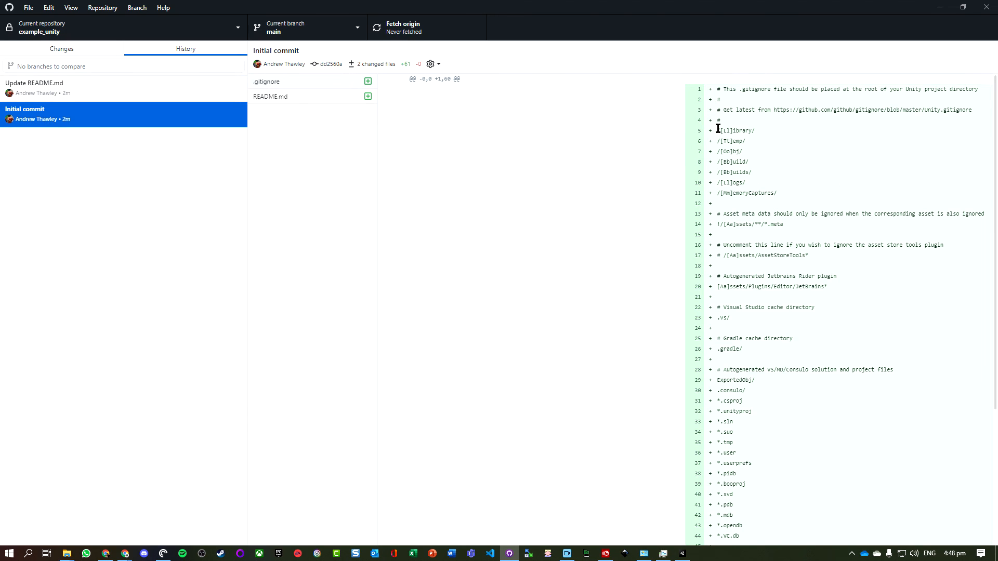
- Highlight the ignored folder rules and the meta-file rule in the Initial commit's .gitignore diff
left_click_drag(717, 132, 804, 191)
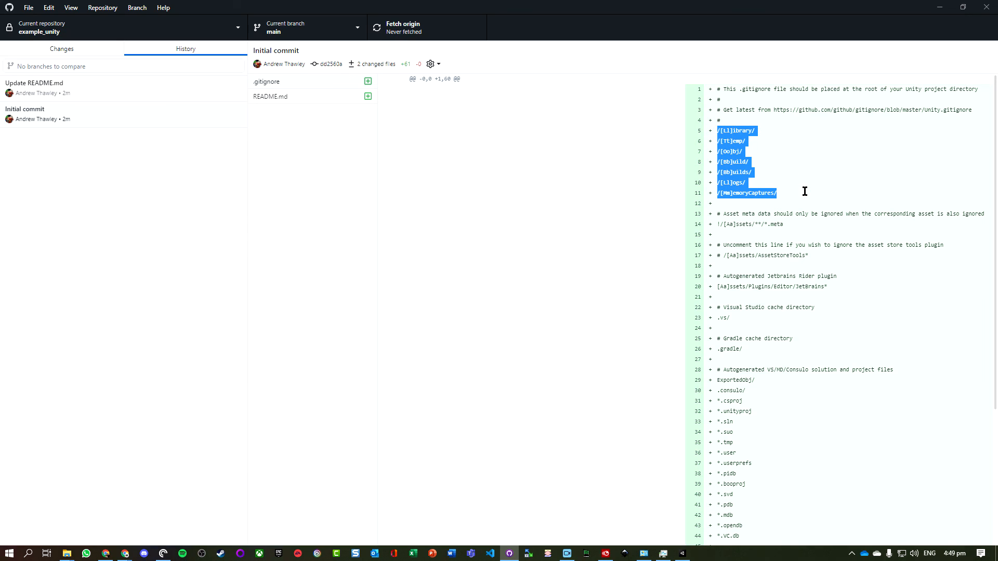
left_click_drag(798, 222, 719, 222)
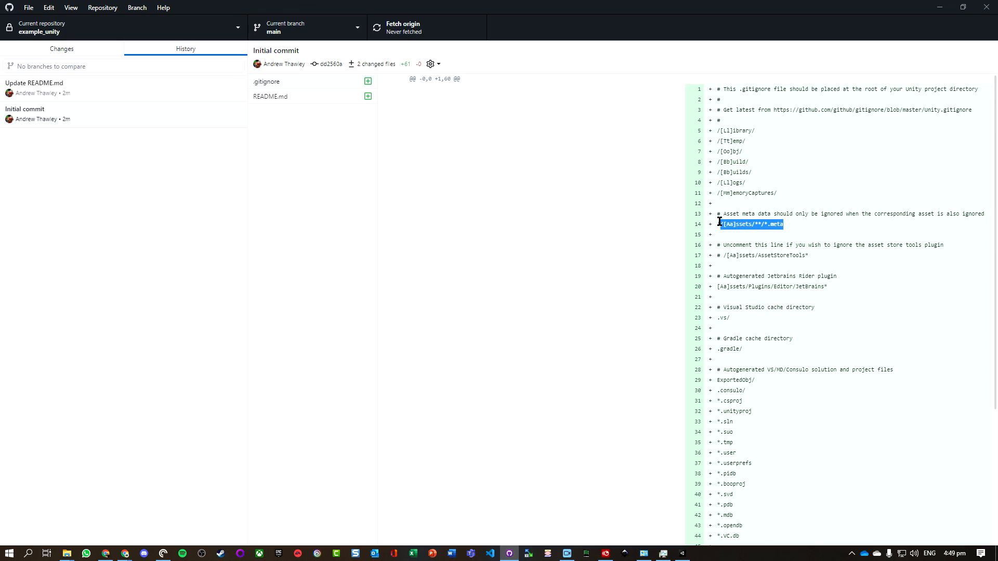
left_click(304, 201)
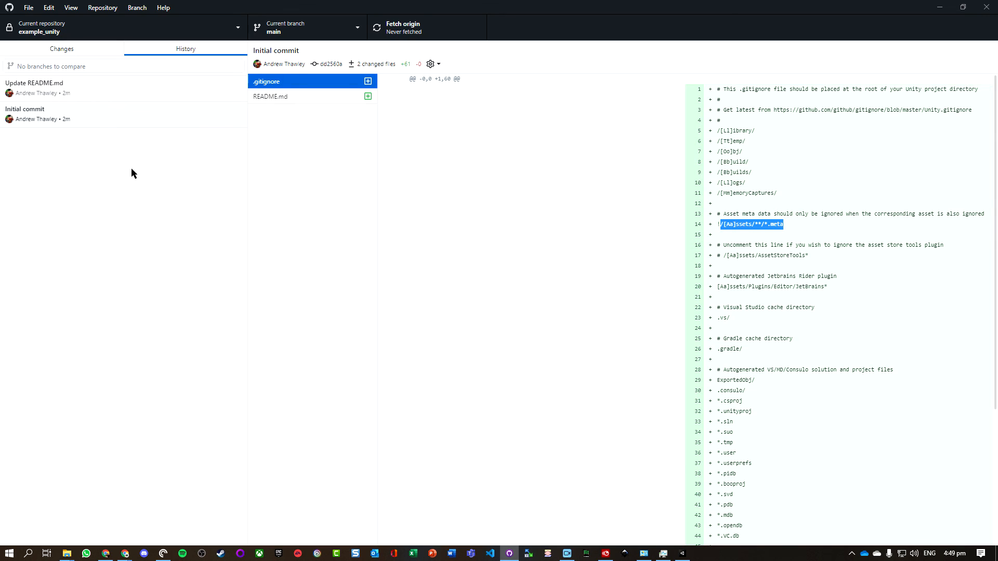
- Return to the Changes view and open the cloned repository's files in Explorer
left_click(47, 55)
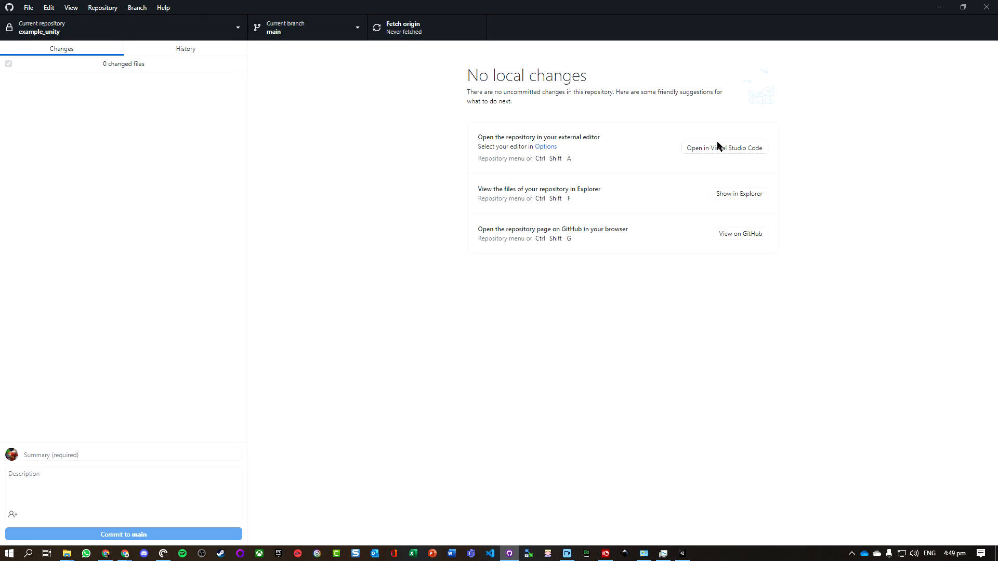
left_click(733, 196)
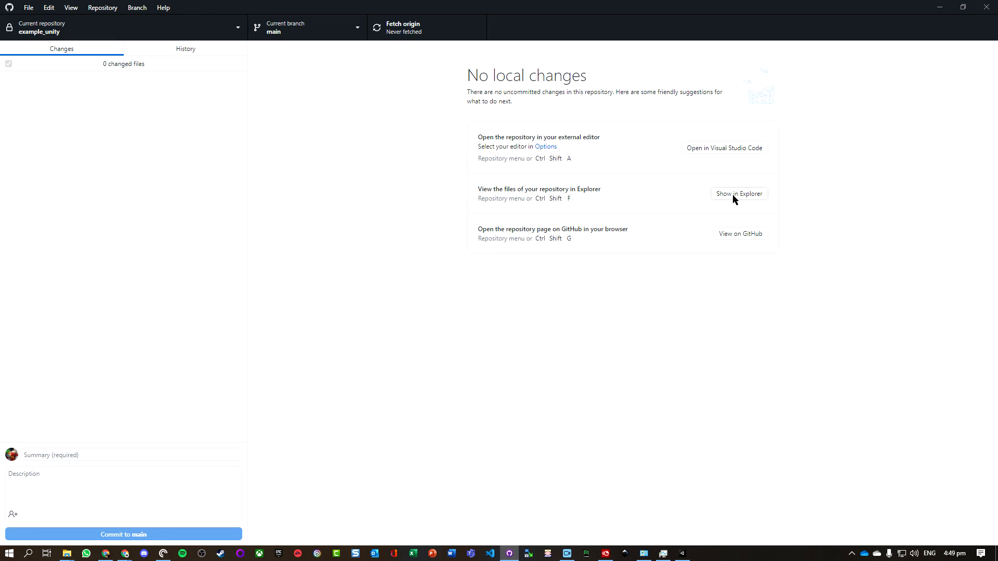